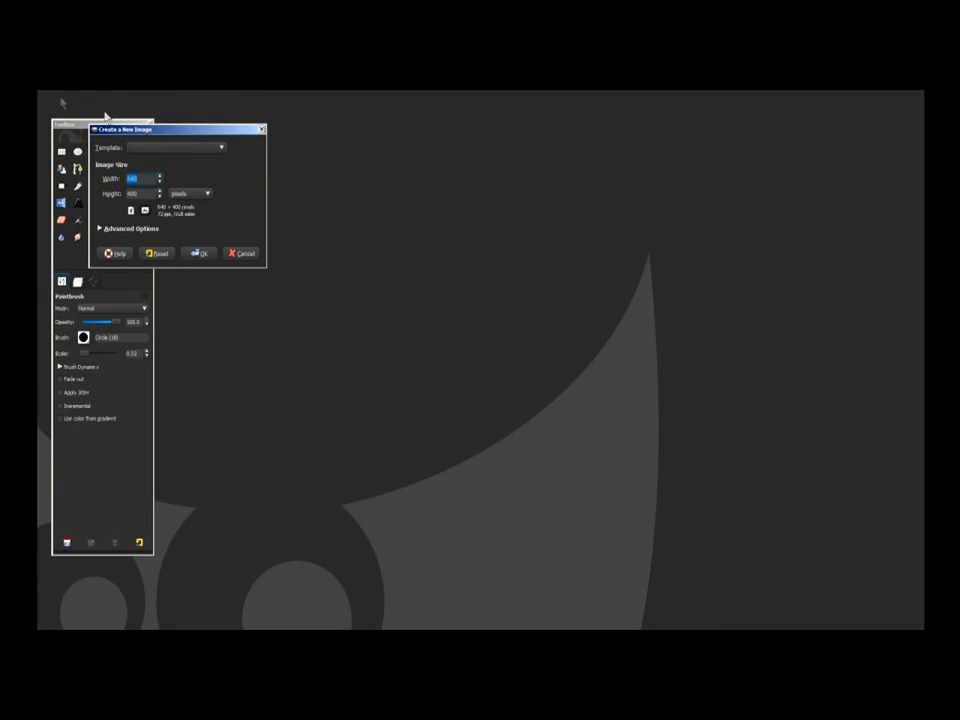
- Create a new 640 × 400 pixel image and set the zoom to 200%
click(209, 254)
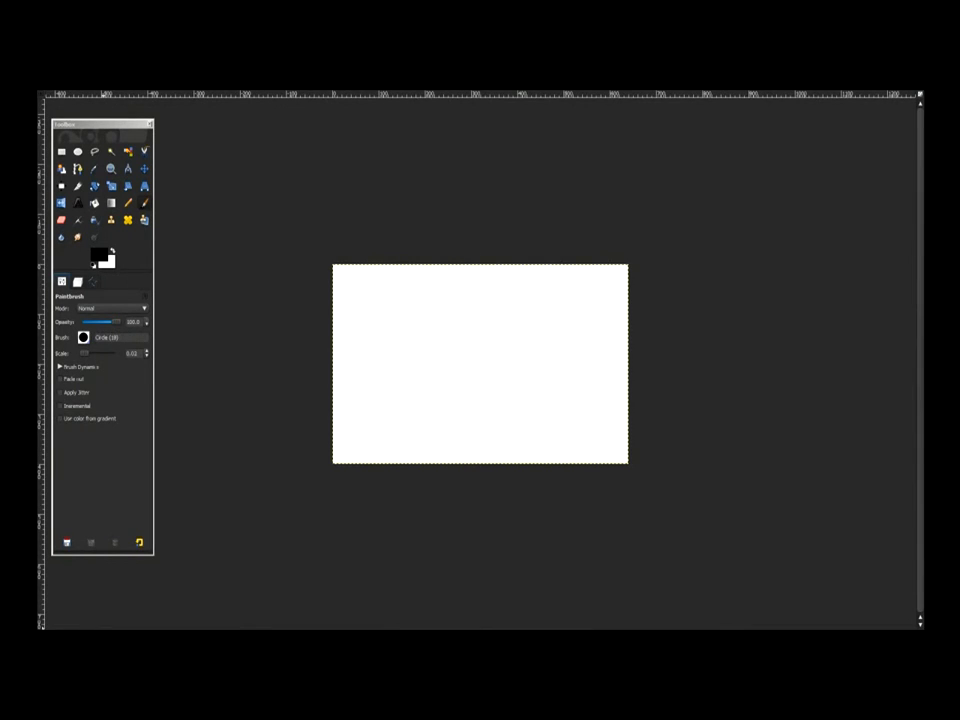
click(111, 629)
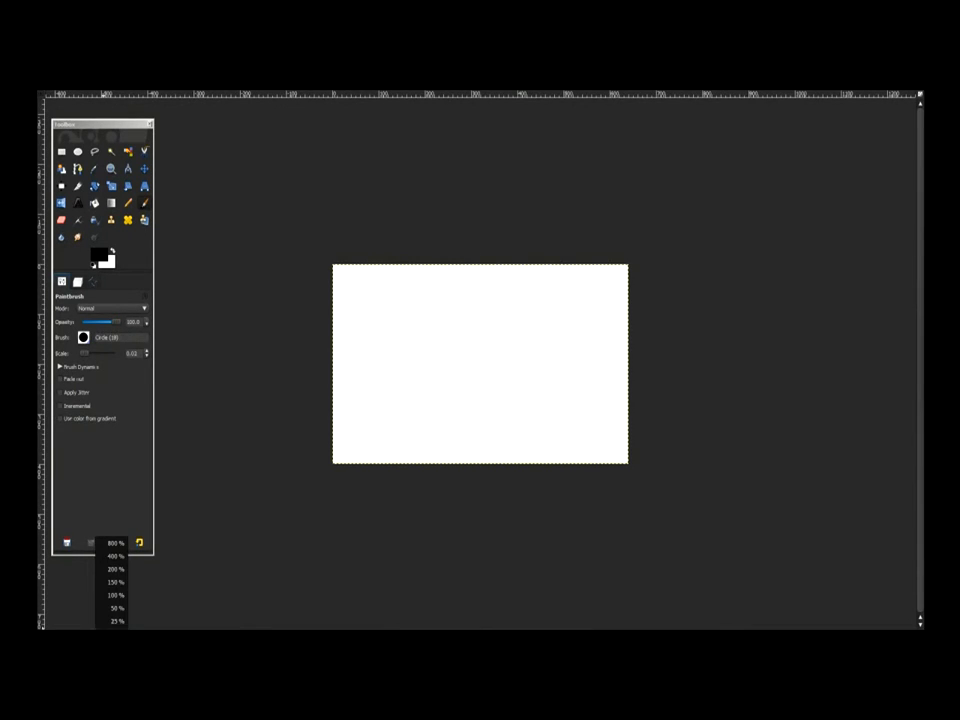
key(Escape)
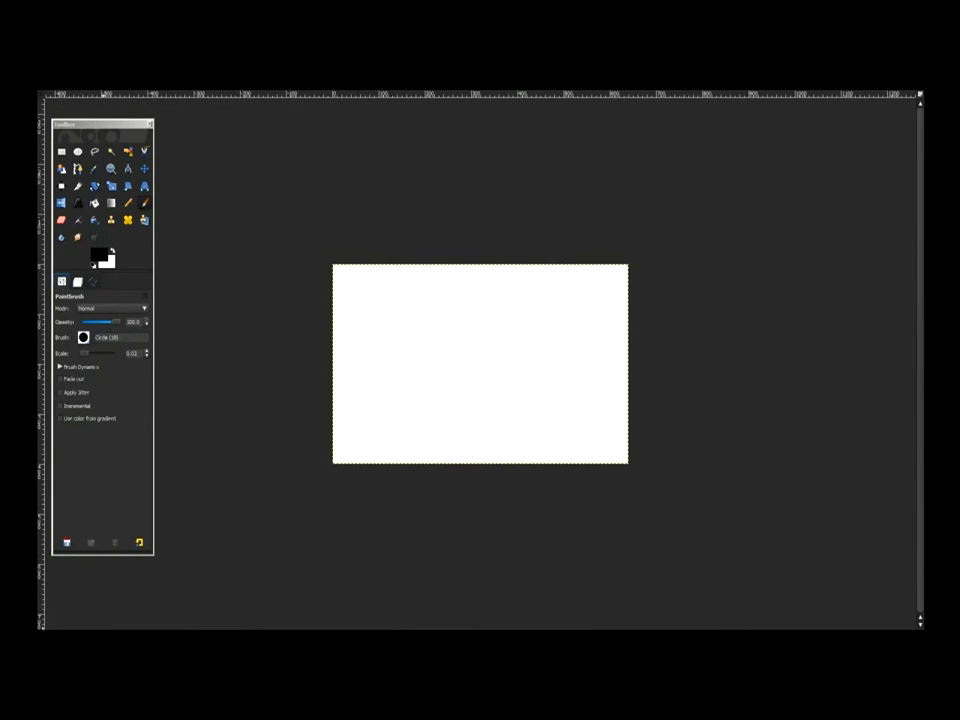
click(113, 621)
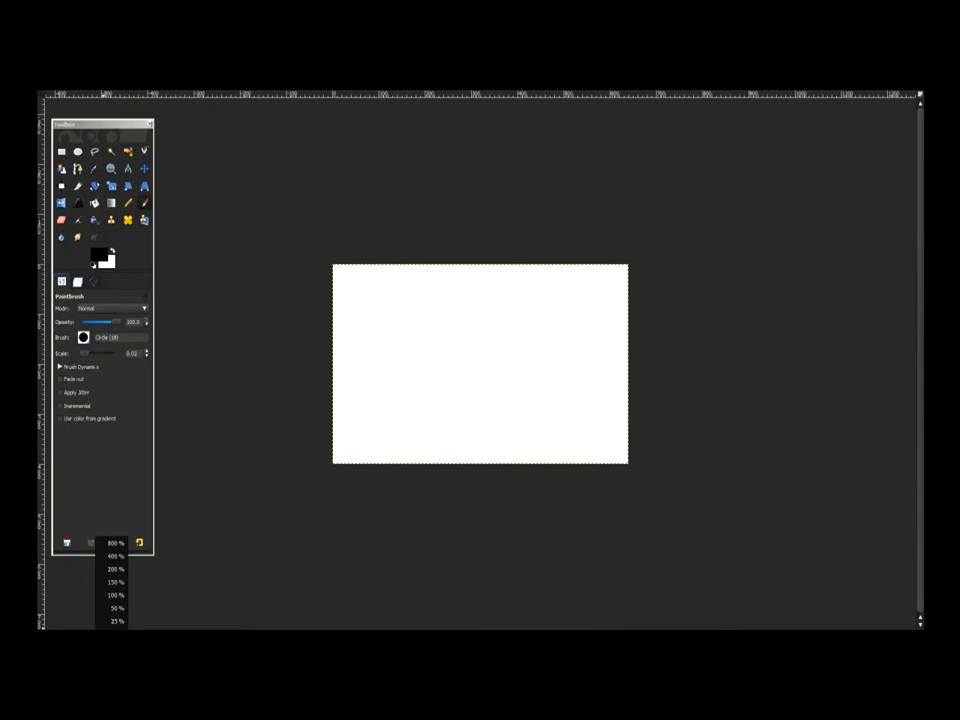
click(116, 582)
click(113, 621)
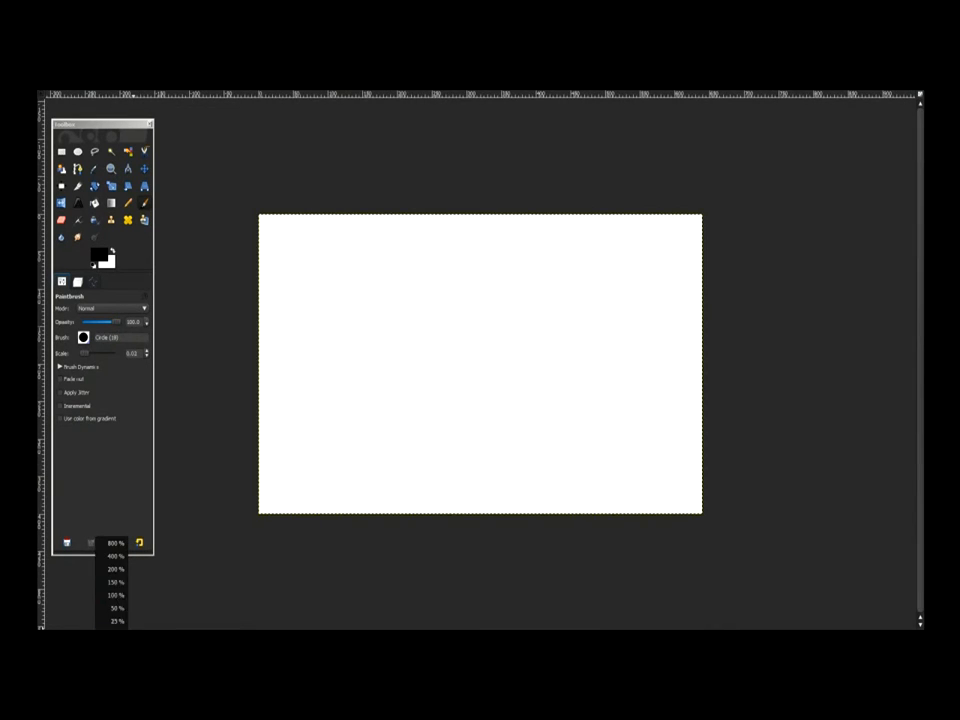
click(113, 579)
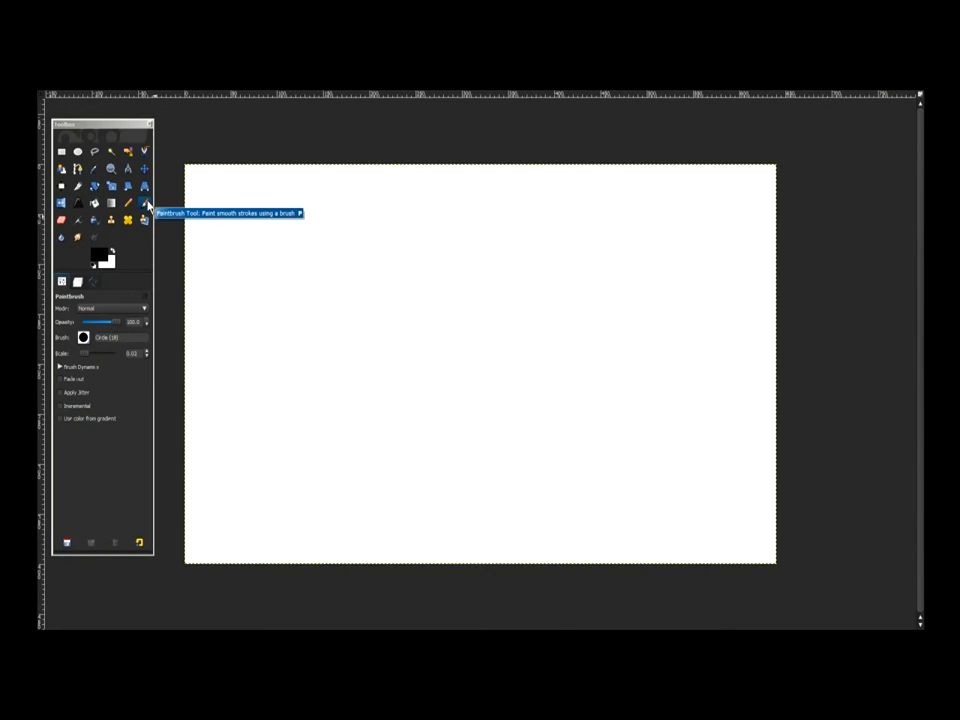
- Add two transparent 640 × 400 px layers above the Background layer
click(78, 282)
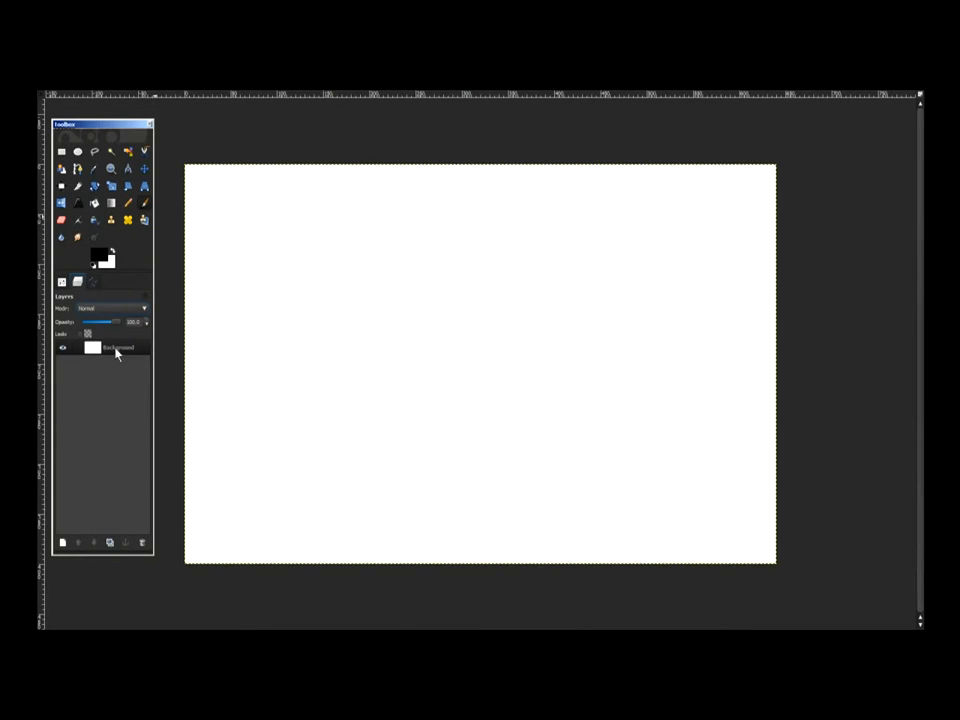
click(63, 544)
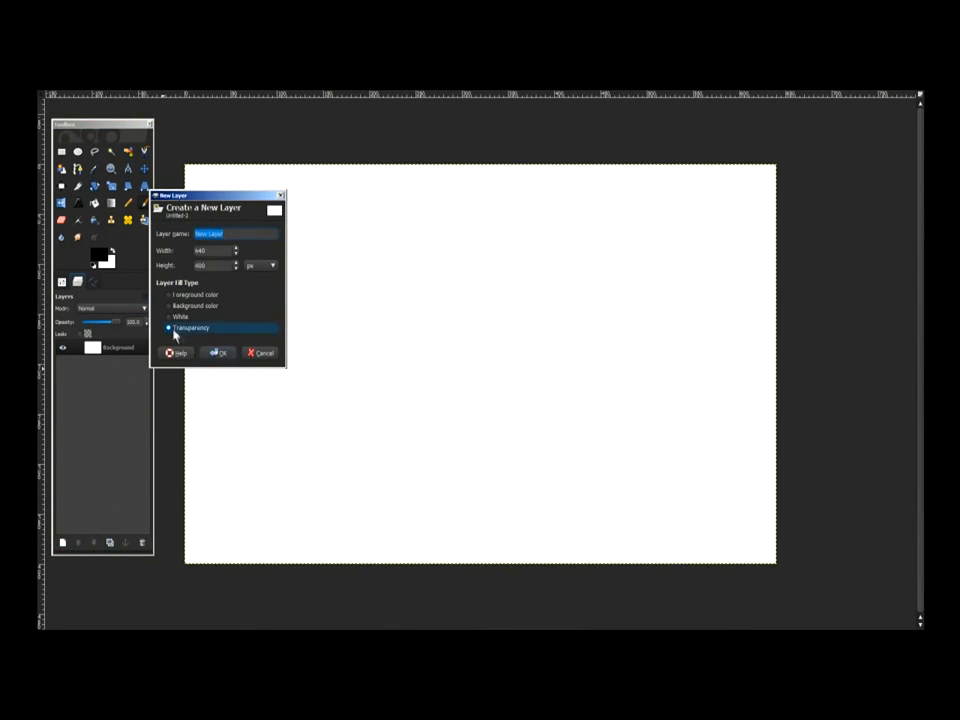
click(215, 353)
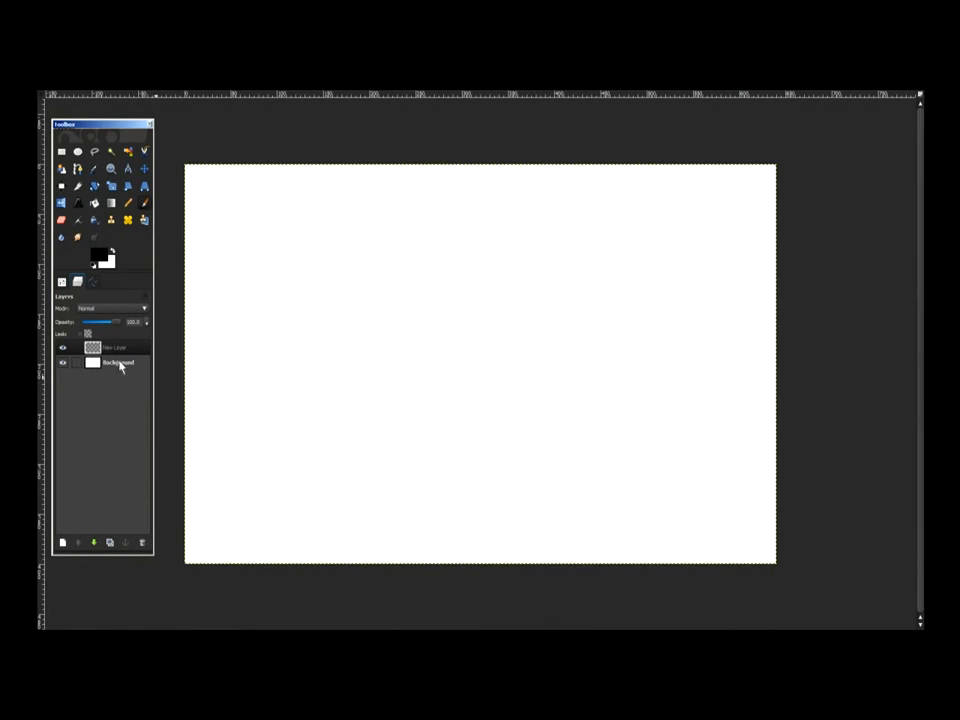
click(63, 544)
click(224, 364)
- Set the Paintbrush scale to 10.00 and paint a black circle at the canvas's upper-right corner on the topmost layer
click(61, 281)
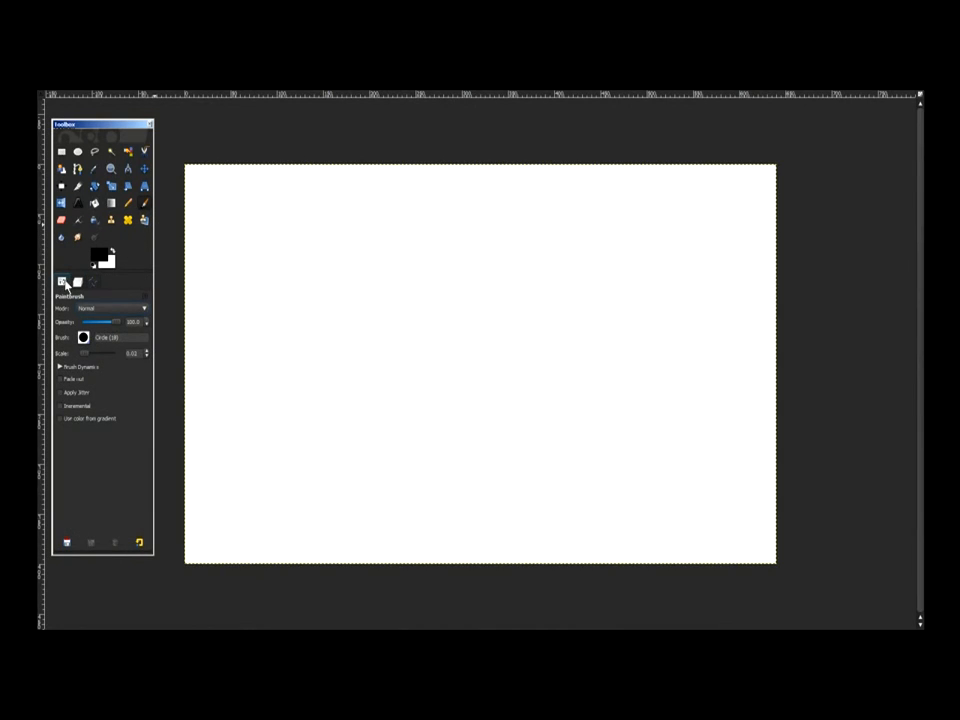
drag(86, 358, 135, 356)
click(724, 236)
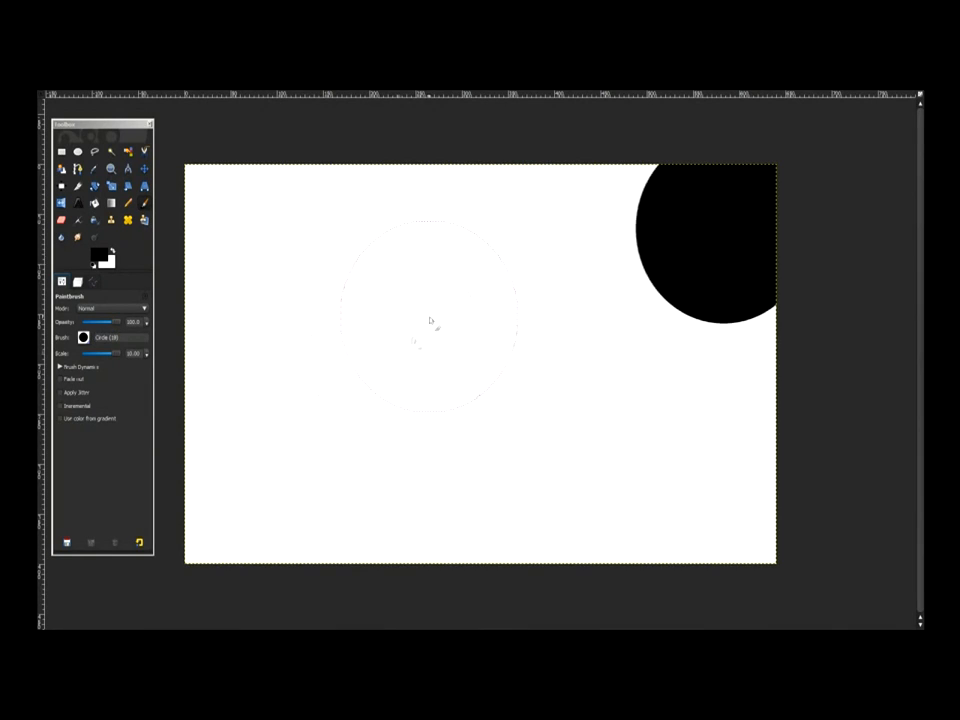
- Paint a second black circle in the lower-left part of the canvas on the layer named New Layer
click(78, 282)
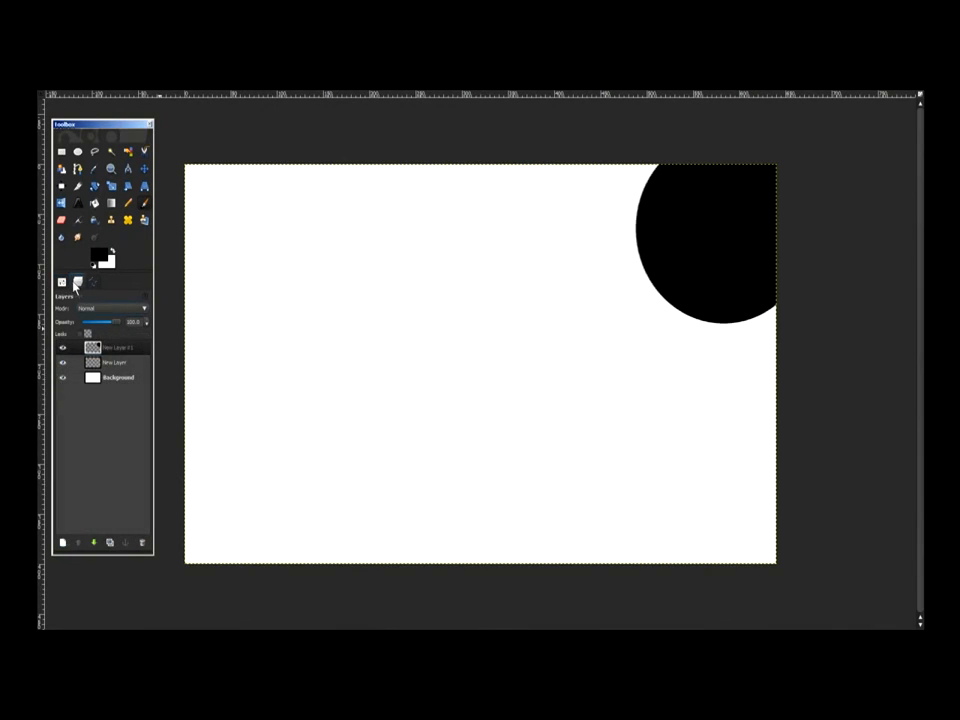
click(116, 362)
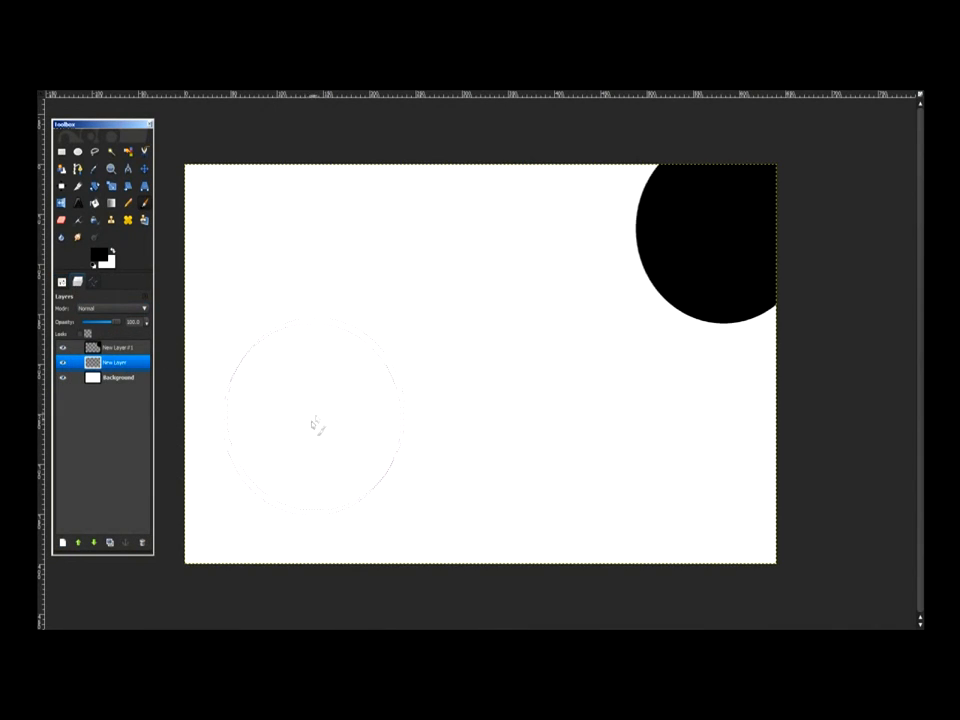
click(316, 414)
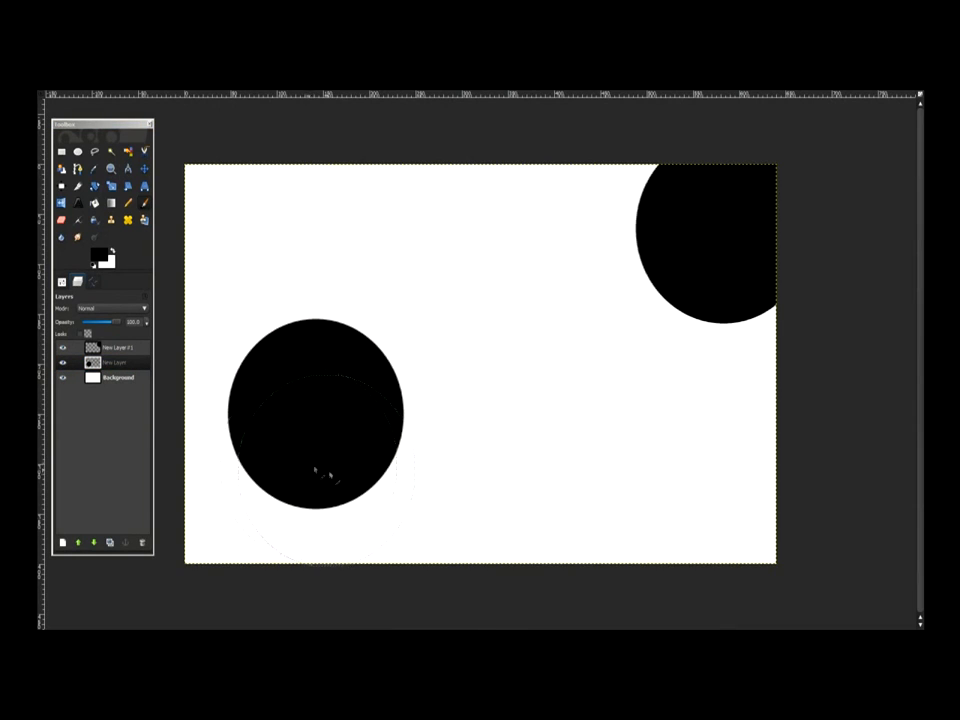
- Add the text "Gimpster Tutorials" near the middle of the canvas, directly above the Background layer
click(122, 378)
click(79, 204)
click(390, 282)
text(Gimpster Tutorial)
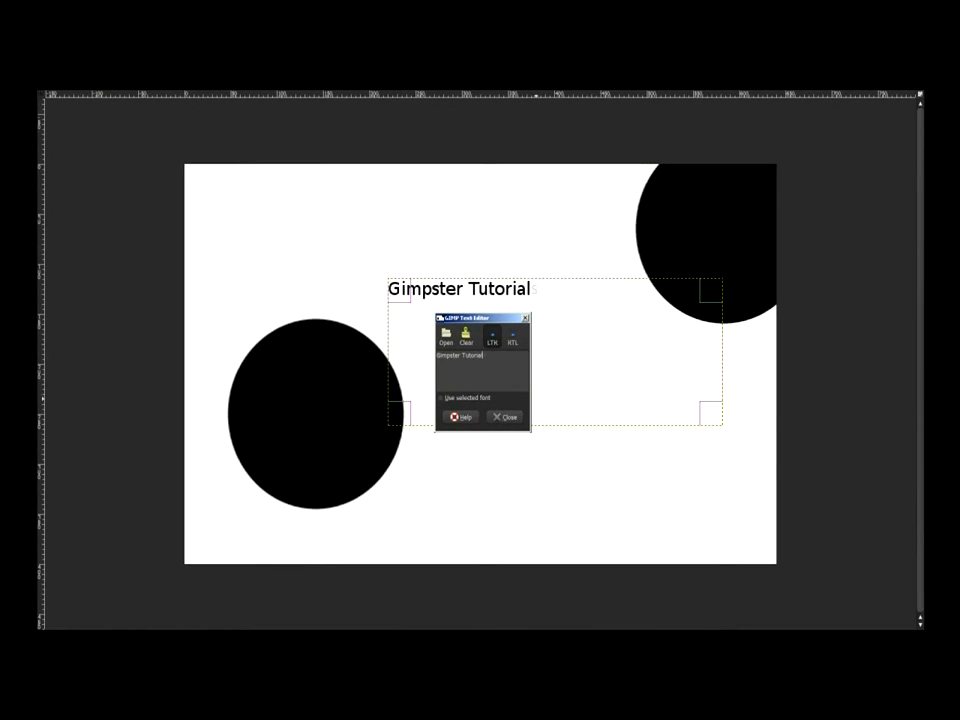
click(510, 418)
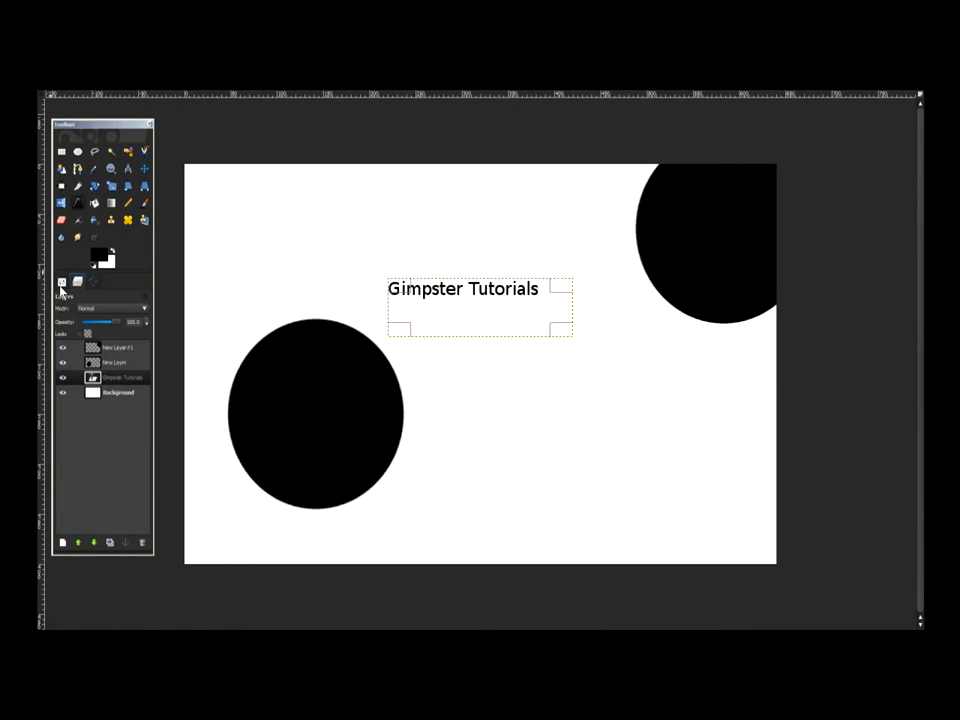
- Set the title's font to Vivaldi Italic Condensed at 32 px and enlarge its text box so it fits on one line
click(62, 282)
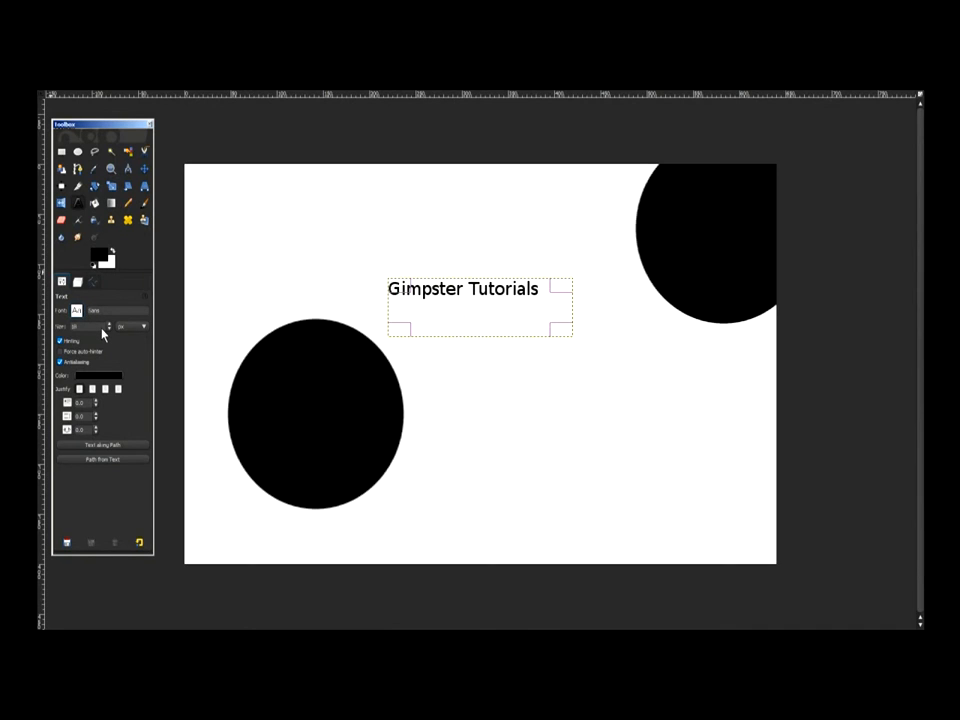
click(76, 310)
scroll(126, 380, down, 10)
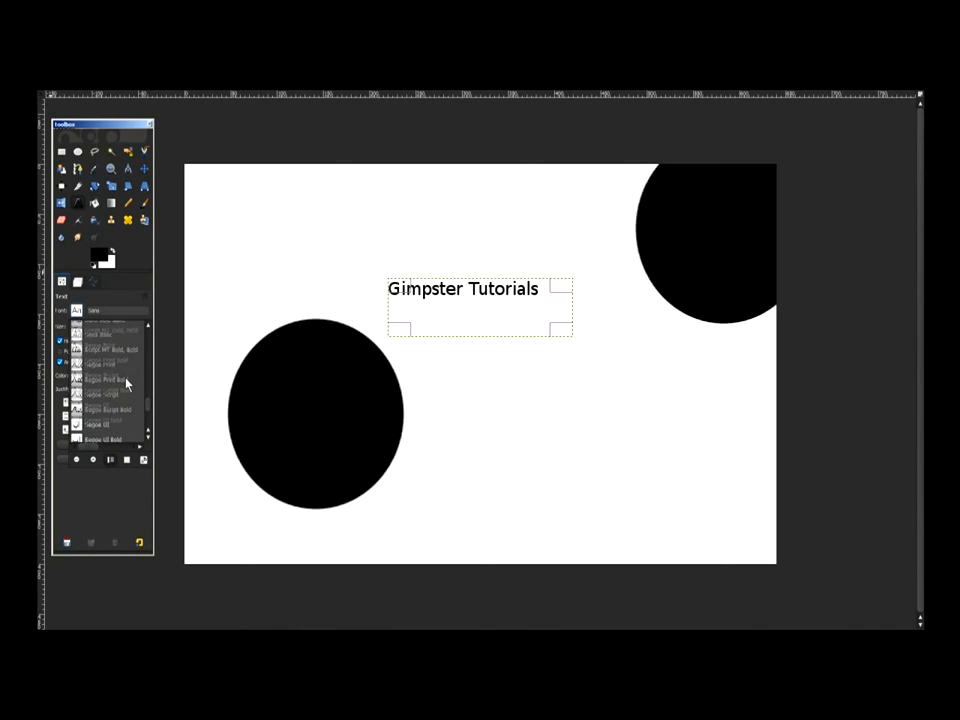
scroll(126, 381, down, 5)
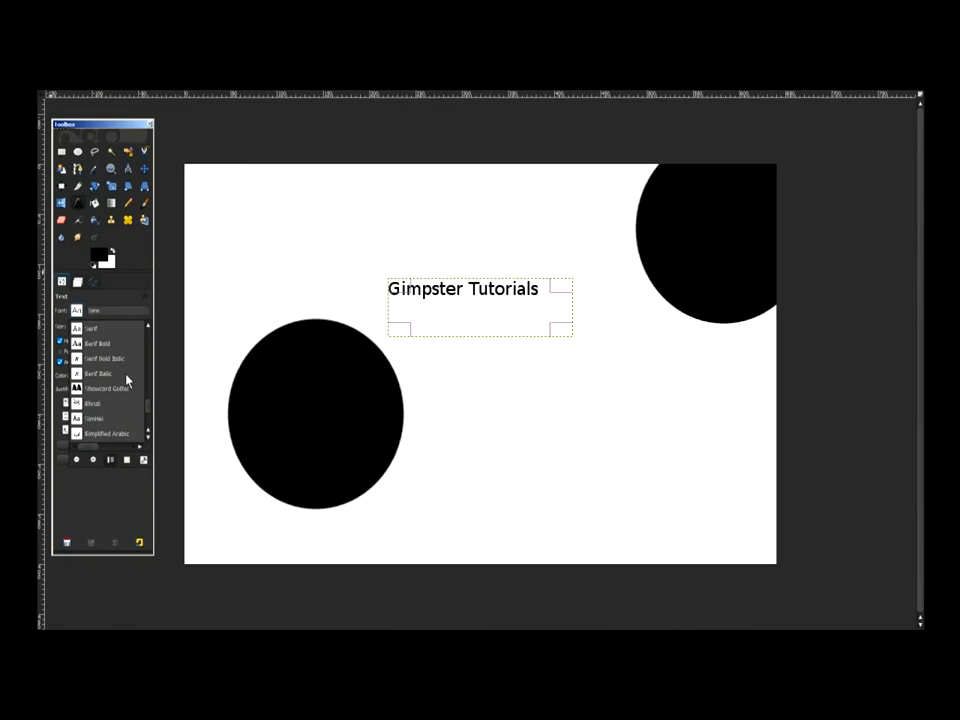
scroll(120, 392, down, 4)
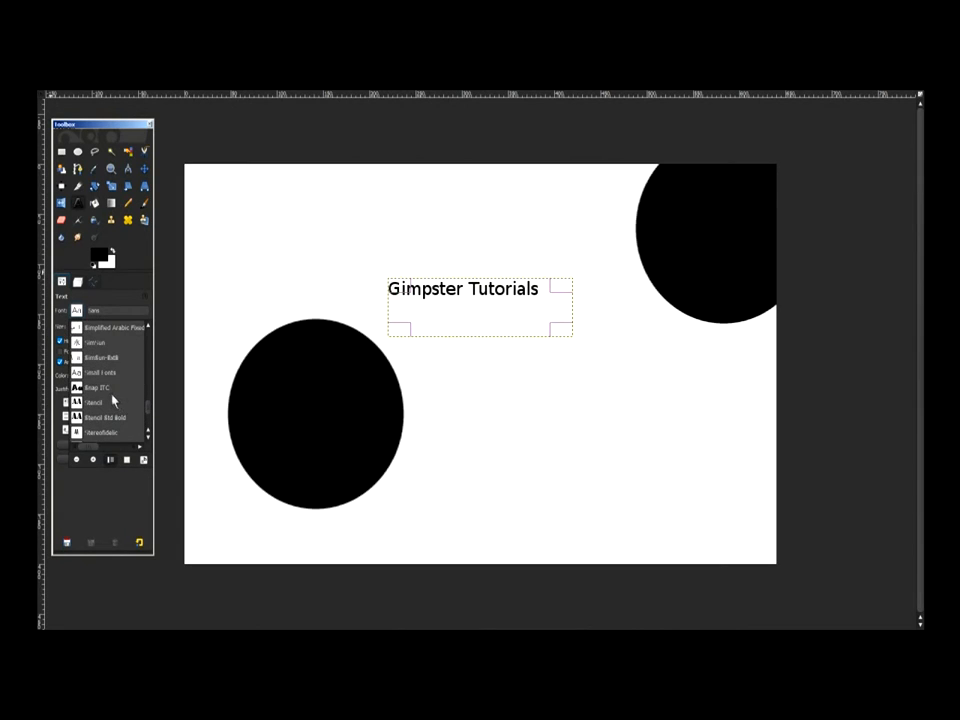
click(108, 387)
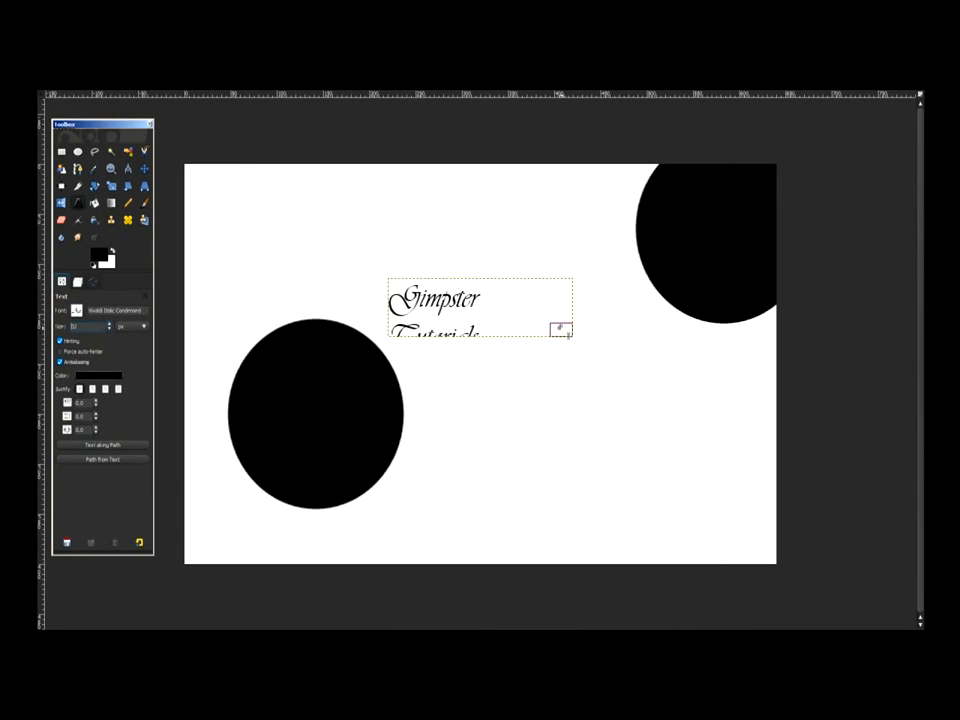
drag(561, 329, 778, 445)
click(507, 417)
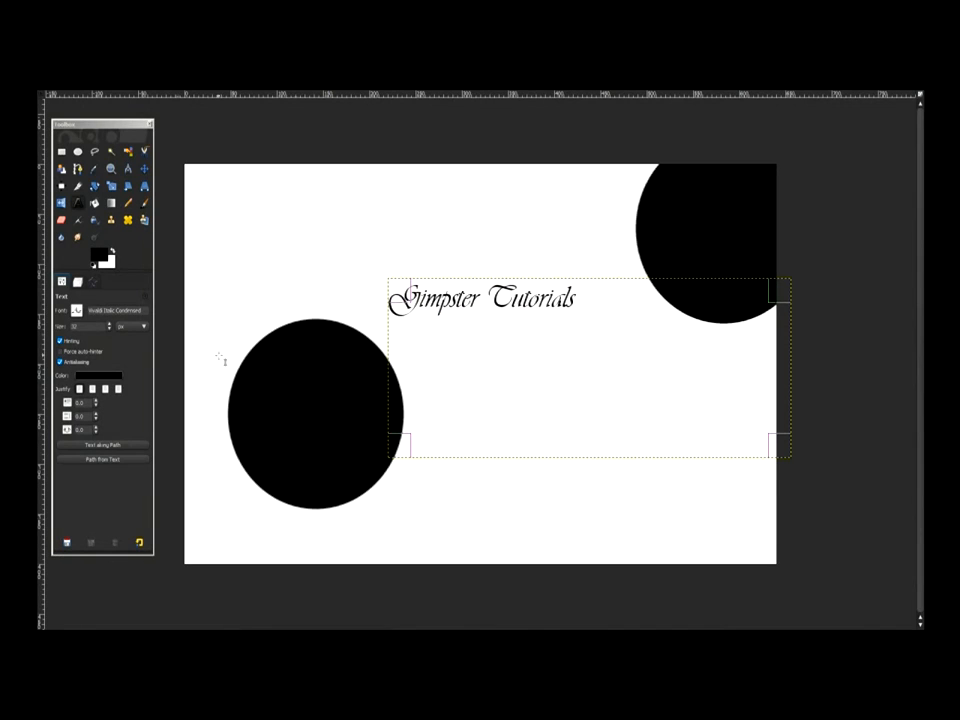
click(77, 311)
scroll(148, 418, down, 5)
drag(148, 416, 148, 410)
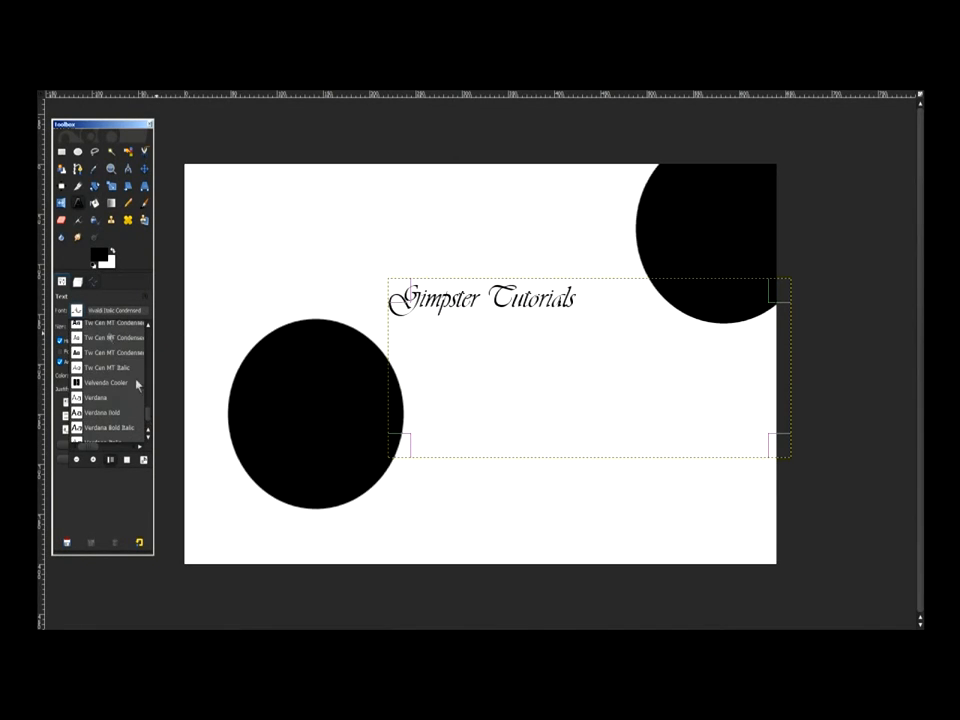
click(80, 312)
- Enlarge the title's font until it nearly spans the text box, and move the text down beside the lower-left circle
click(108, 323)
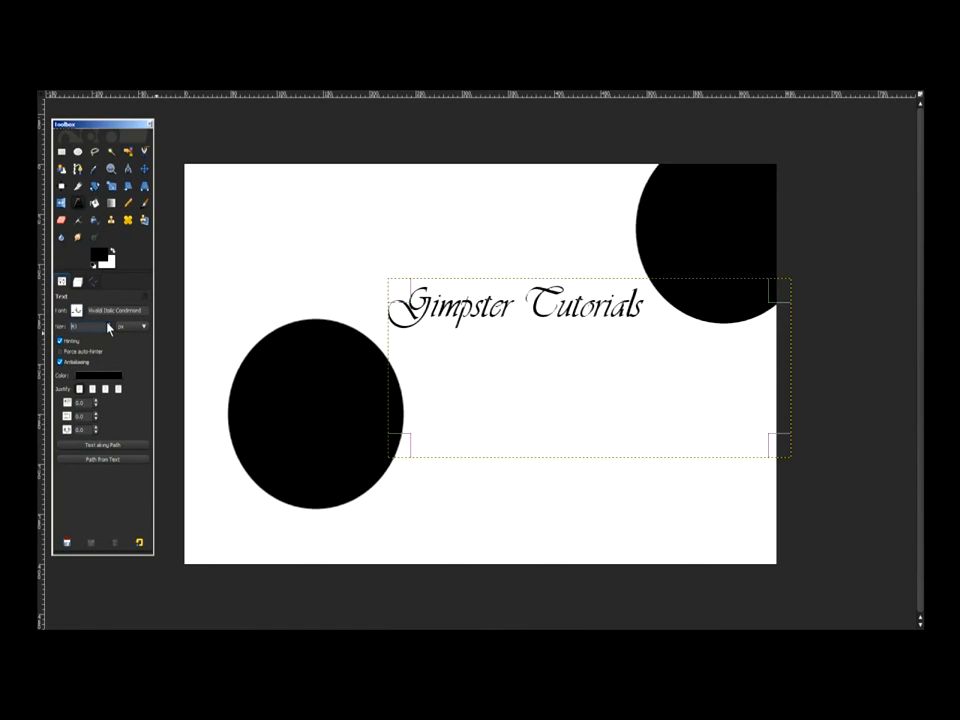
drag(561, 383, 549, 437)
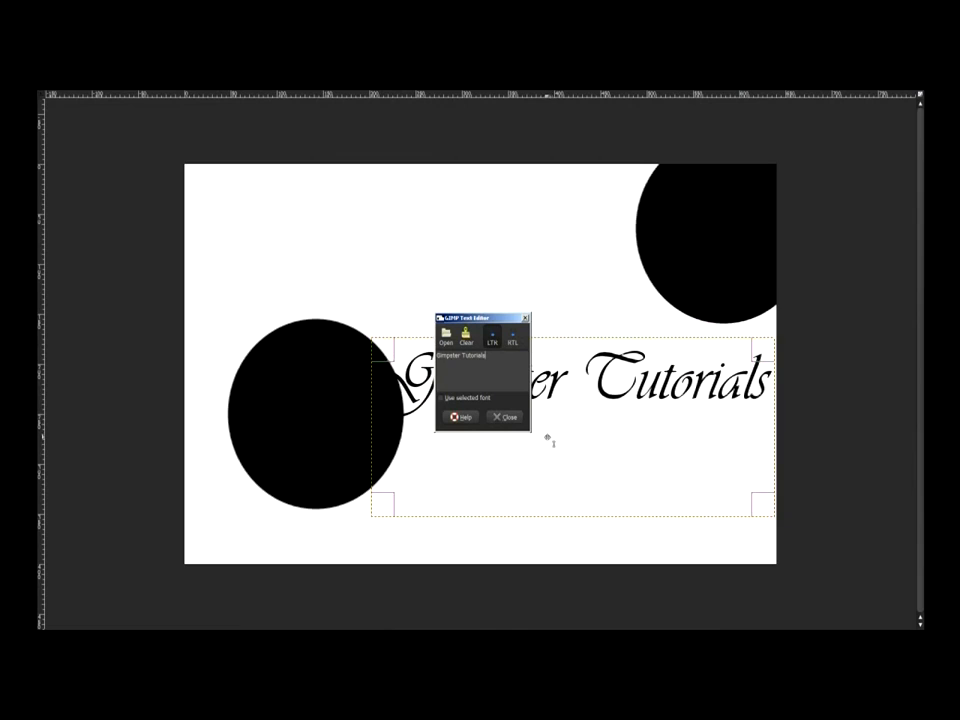
click(506, 418)
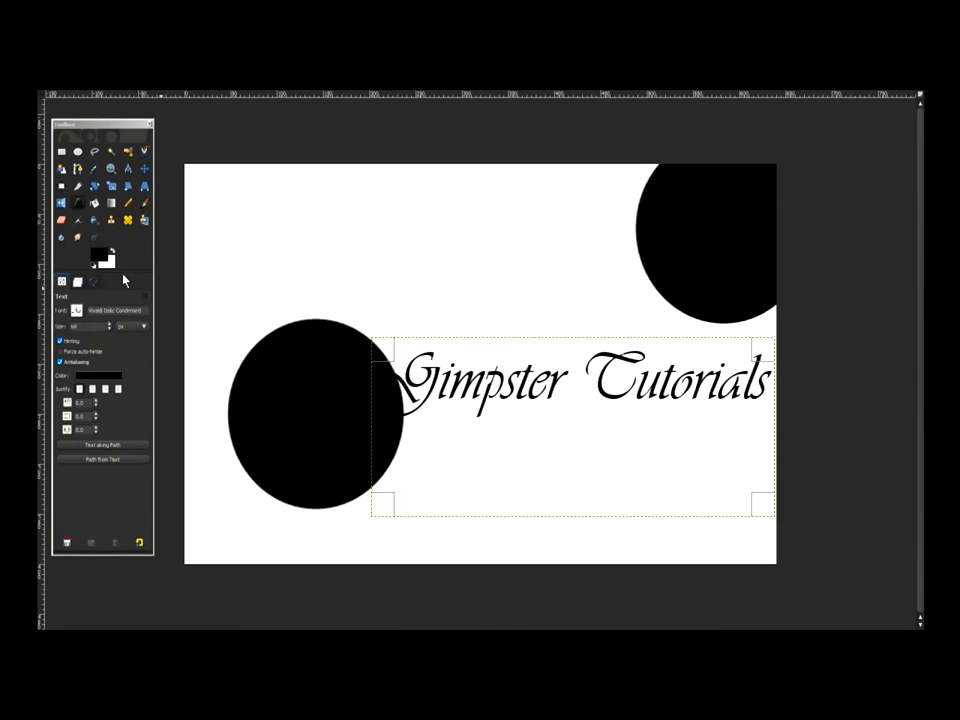
- Apply a Gaussian Blur with 17 px horizontal and vertical radius to New Layer #1, which holds the upper-right circle
click(128, 202)
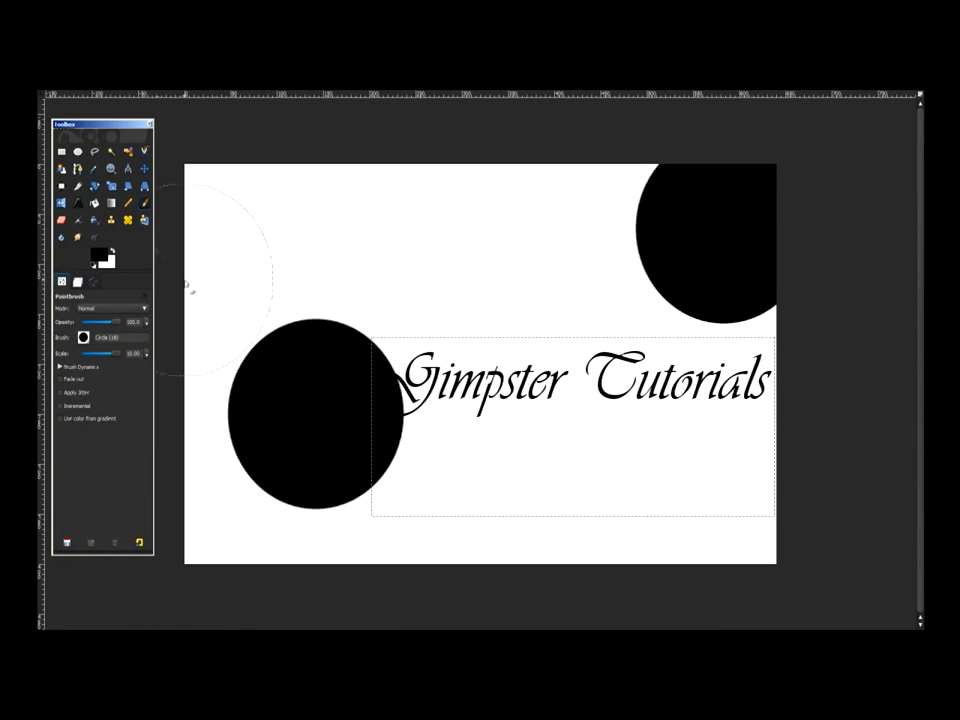
click(78, 281)
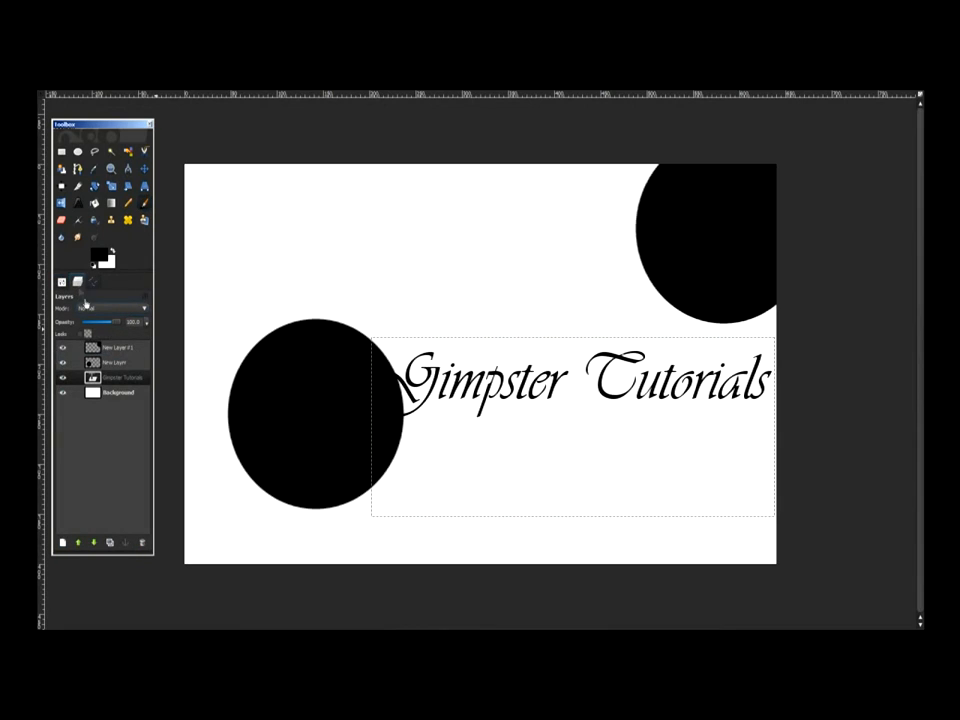
click(144, 348)
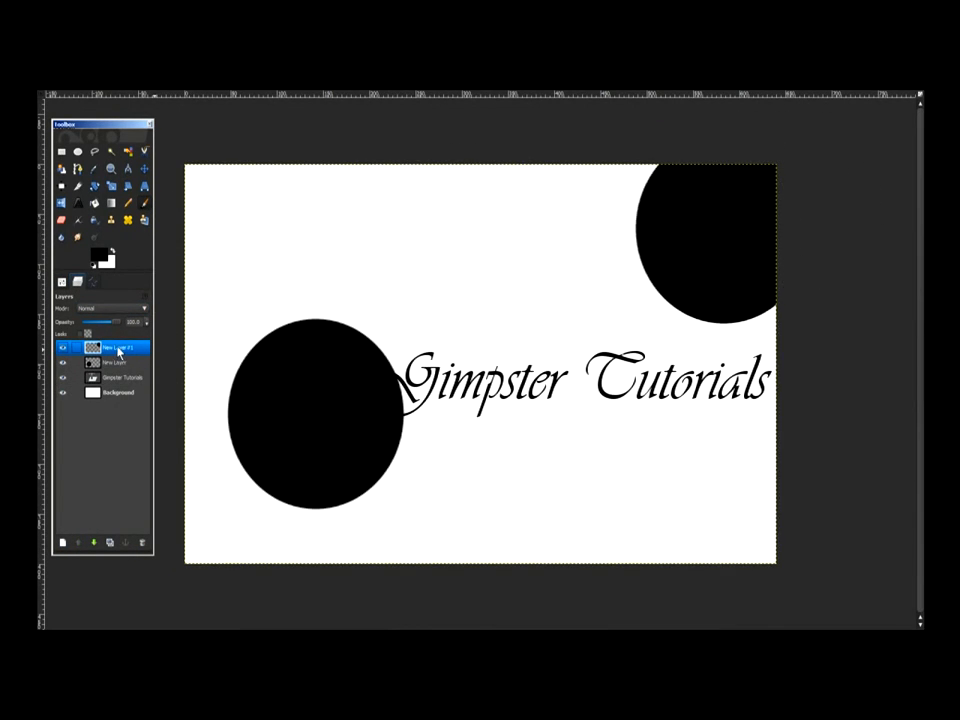
click(219, 90)
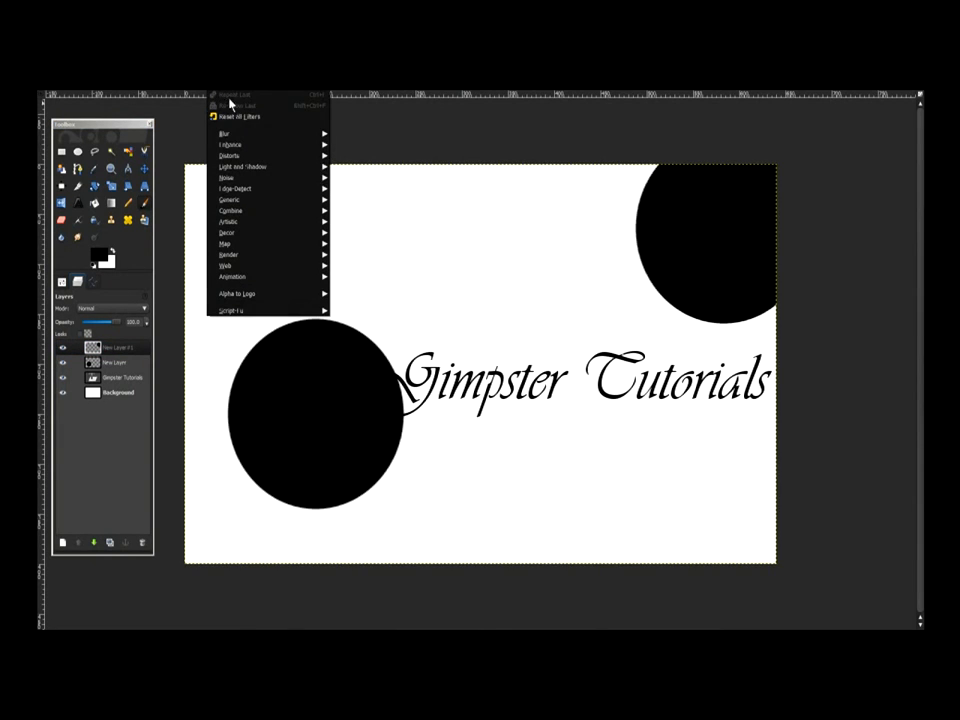
mouse_move(250, 140)
click(358, 144)
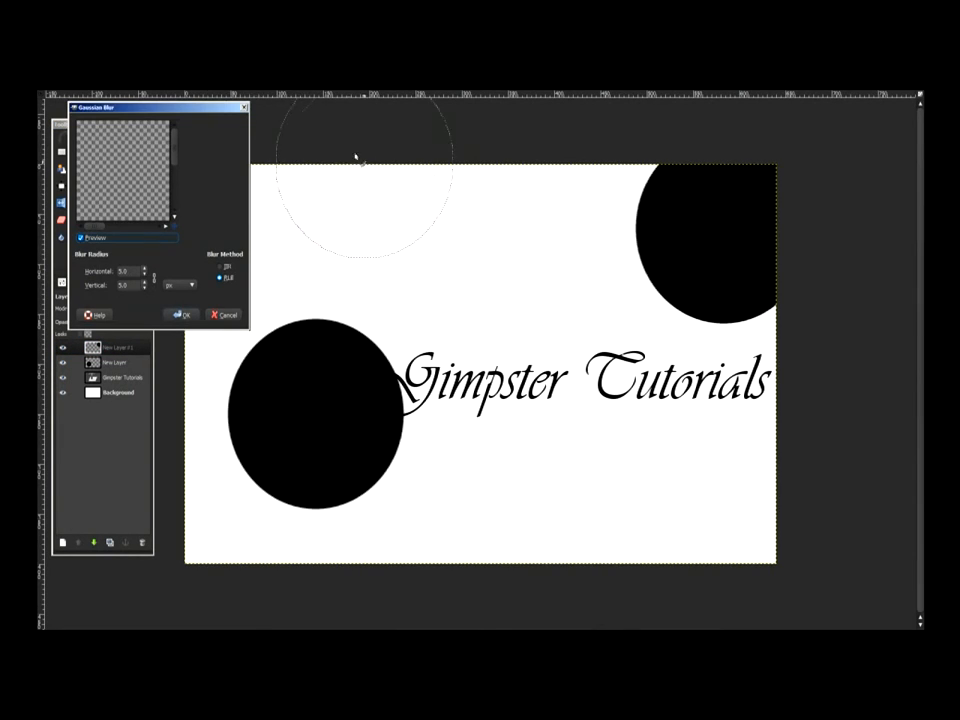
mouse_move(175, 225)
mouse_down()
mouse_move(200, 225)
mouse_move(178, 228)
mouse_up()
click(145, 268)
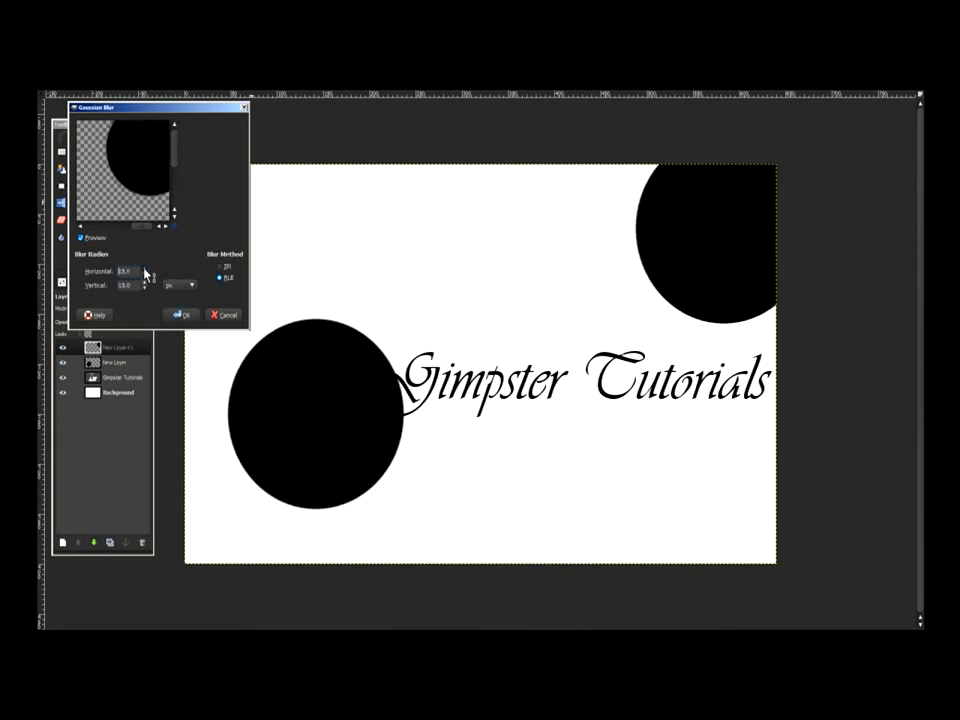
click(145, 274)
click(145, 274)
click(145, 268)
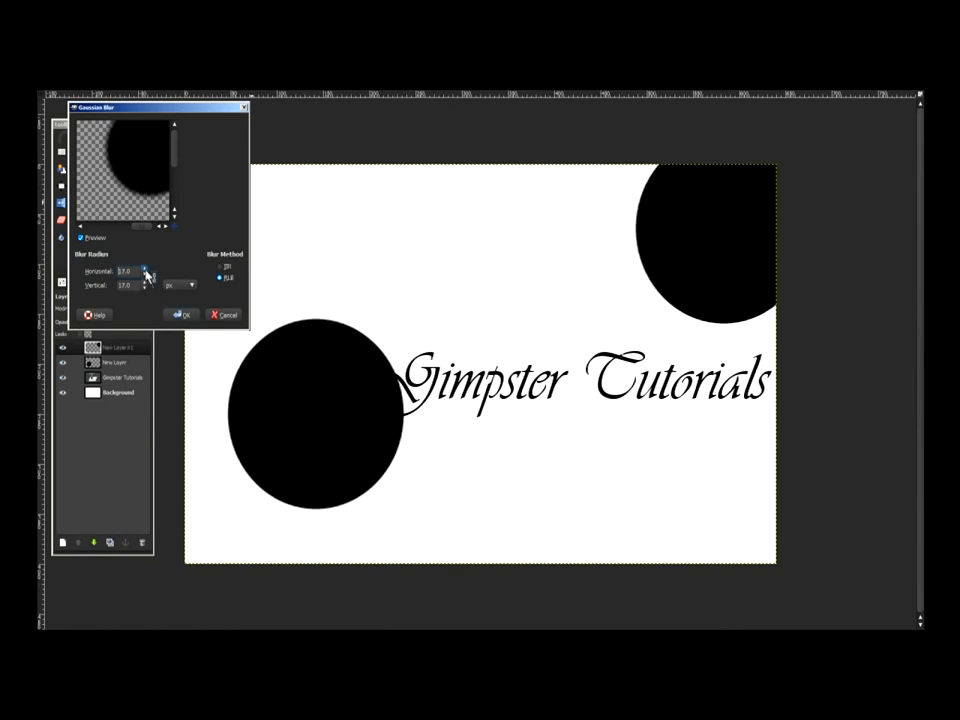
click(181, 314)
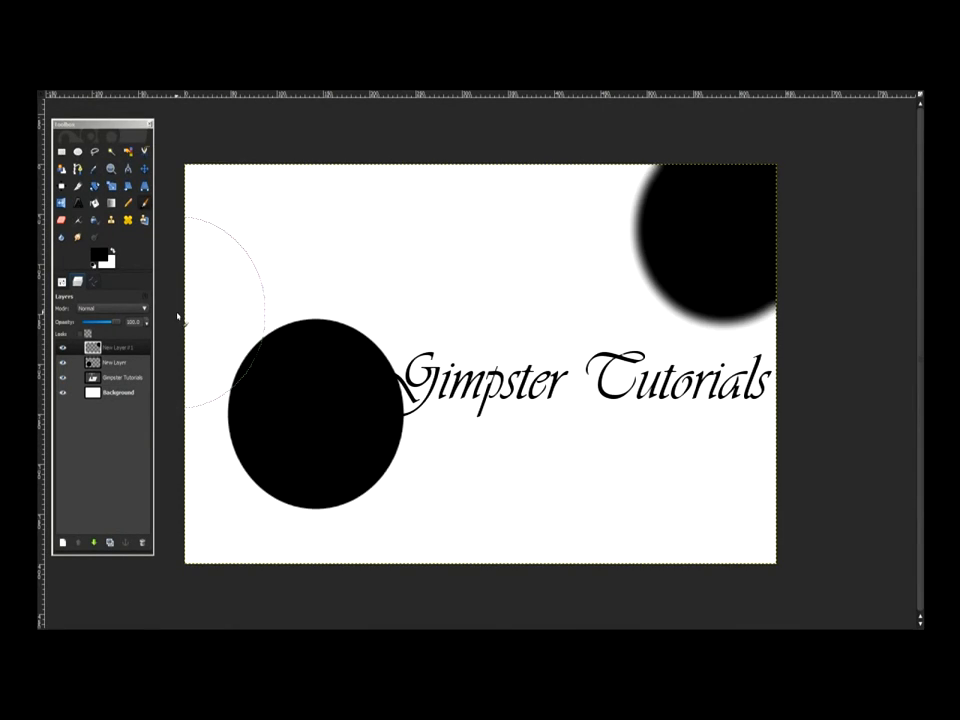
- Apply a Gaussian Blur with 7 px horizontal and vertical radius to New Layer, which holds the lower-left circle
click(118, 365)
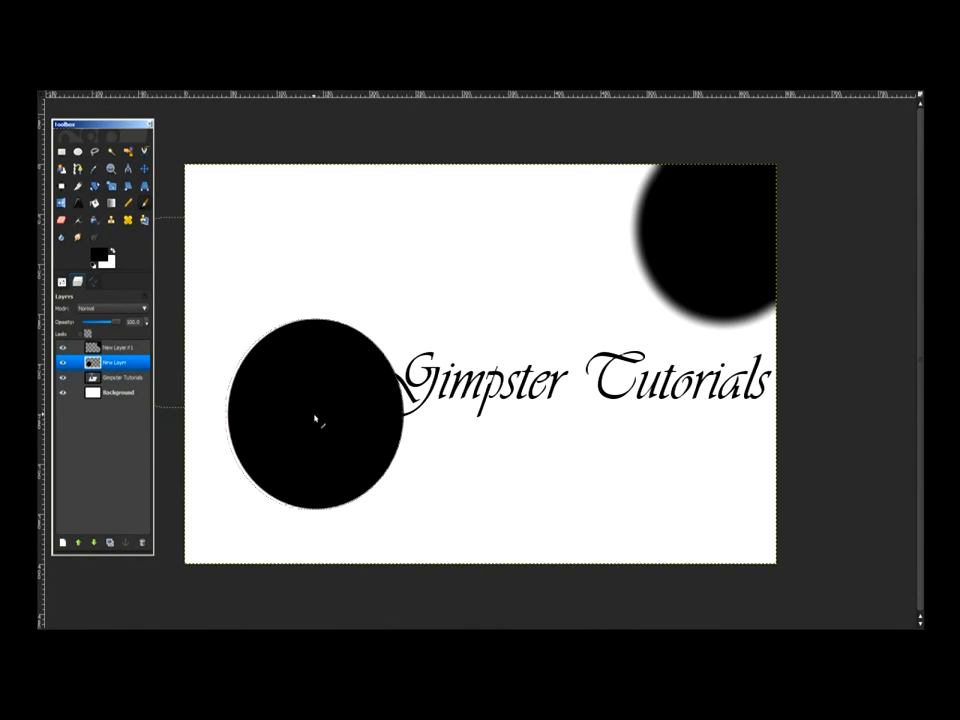
click(219, 89)
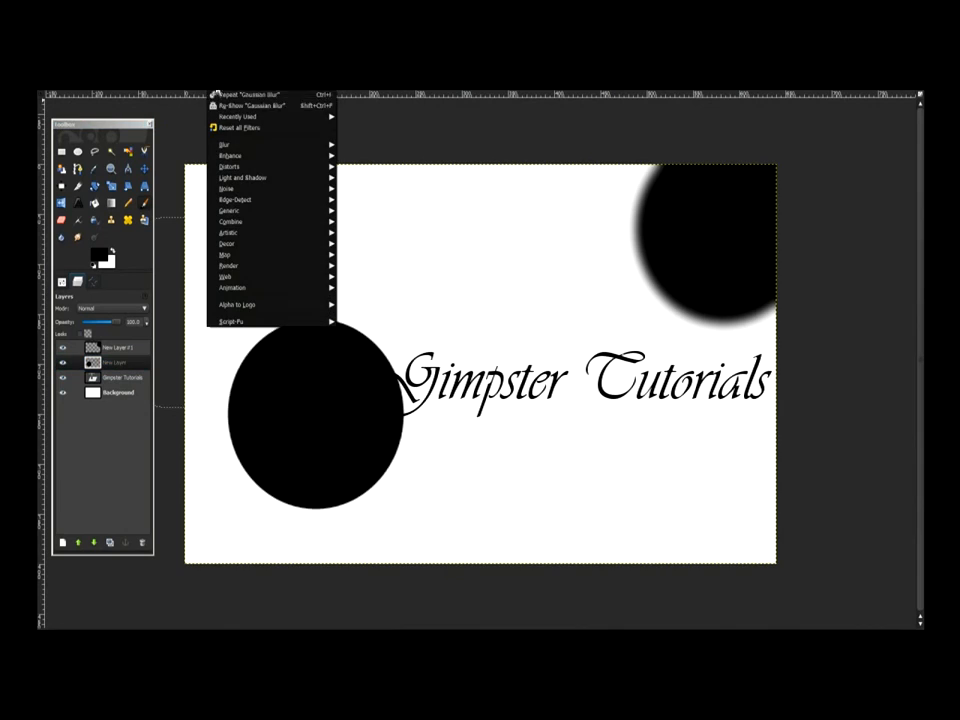
click(246, 106)
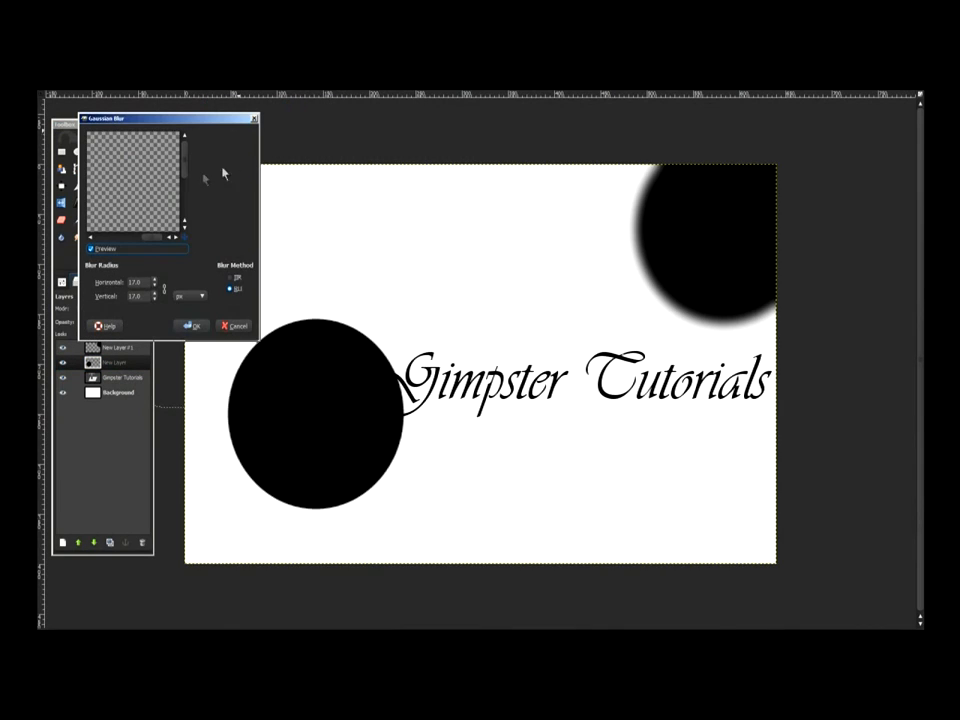
drag(184, 241, 172, 245)
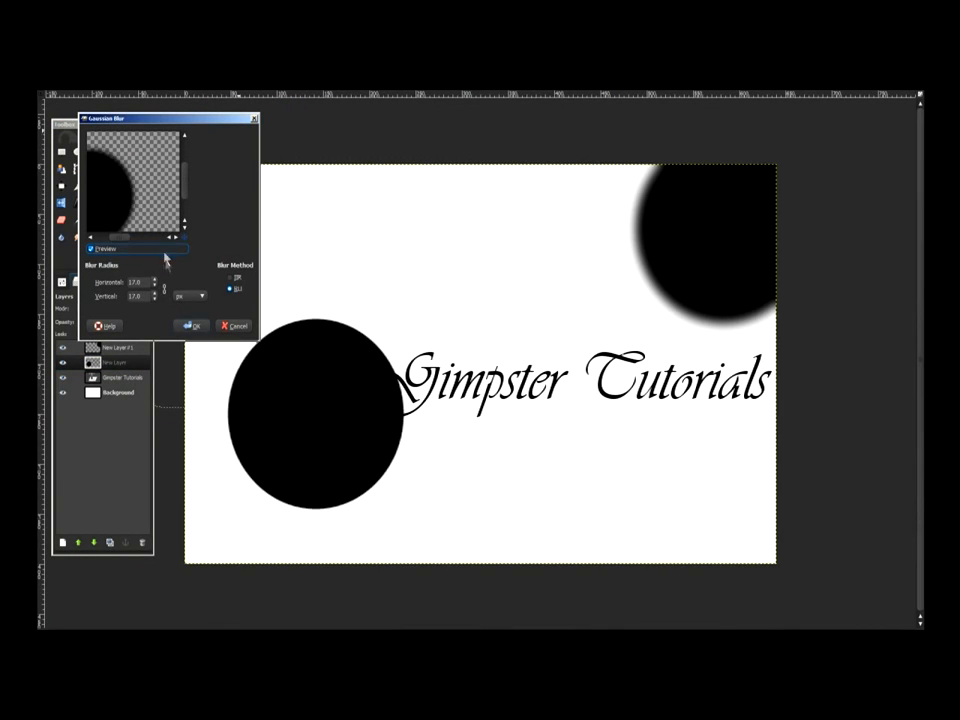
click(155, 287)
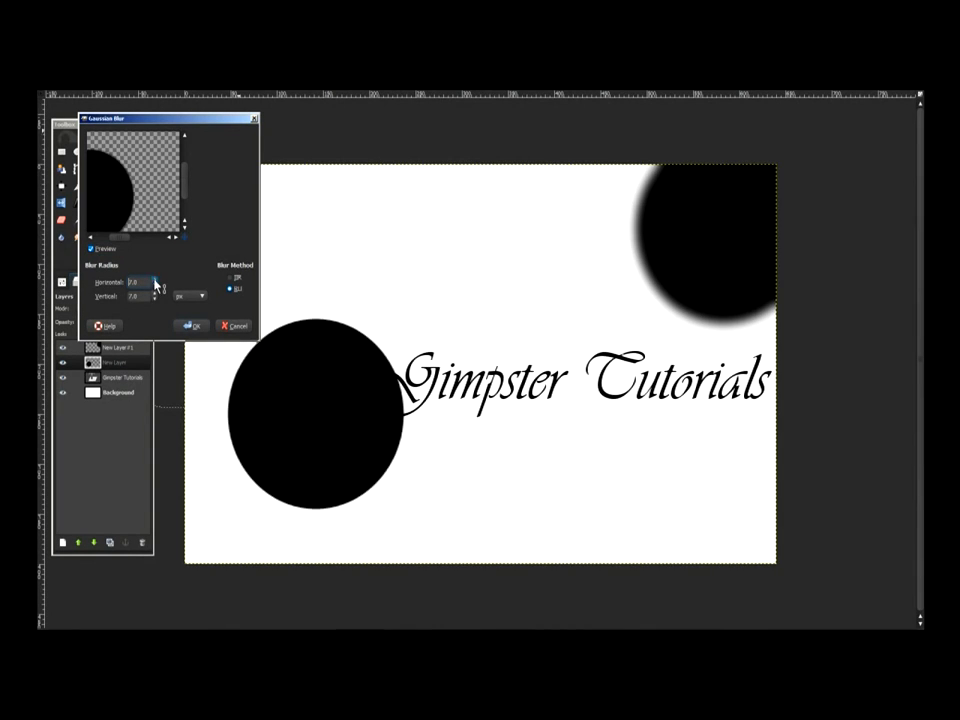
click(191, 323)
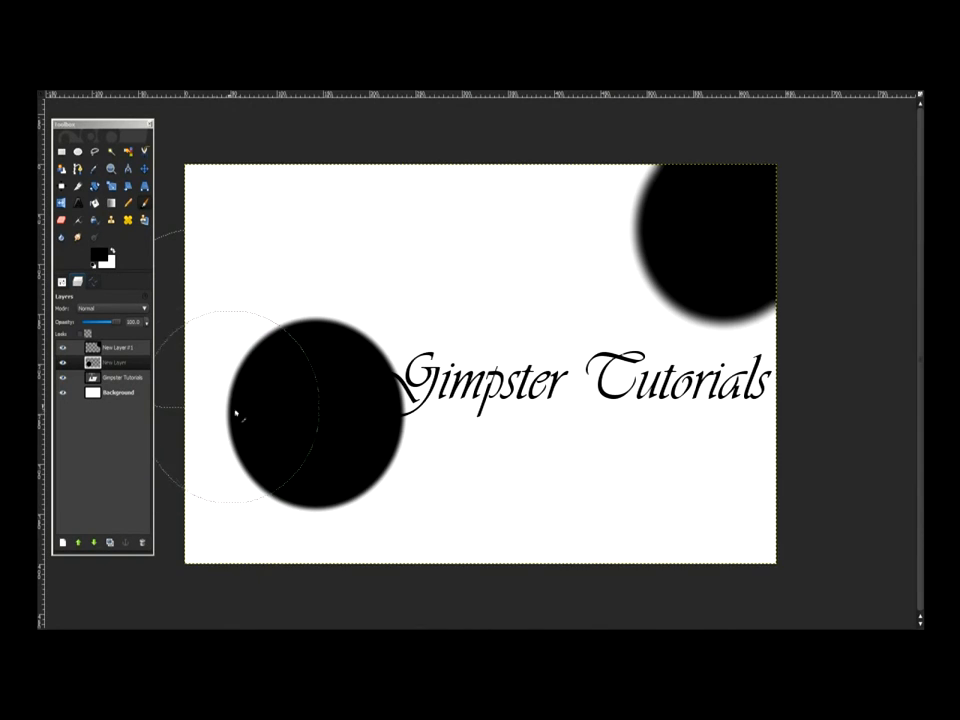
- Paint sparks over the lower-left circle and around the title on New Layer, using the Sparks brush at a reduced scale
click(62, 281)
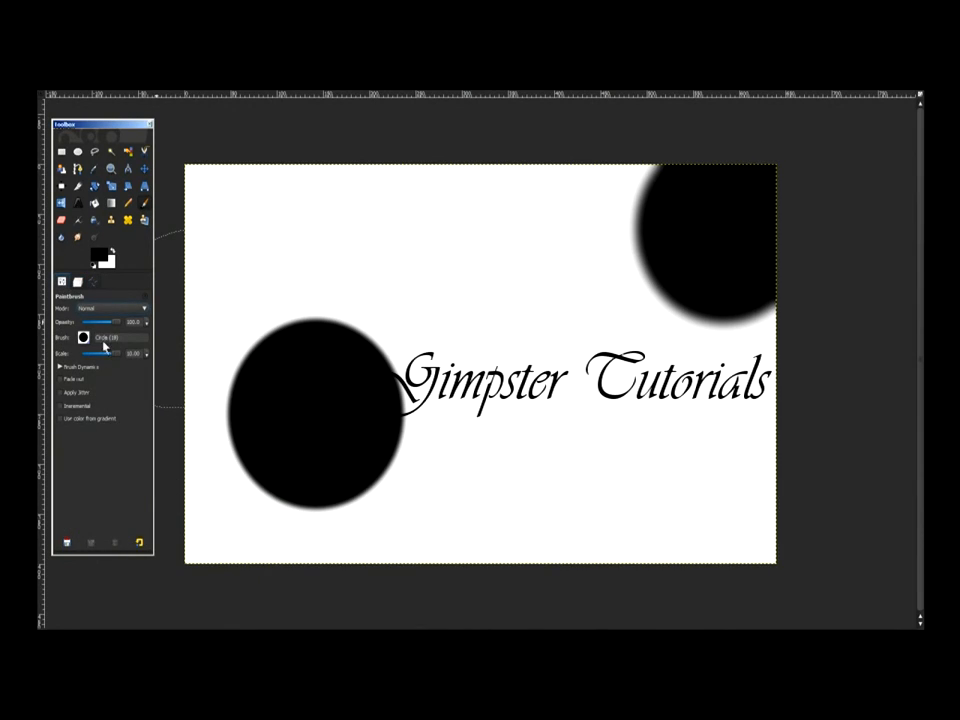
click(84, 339)
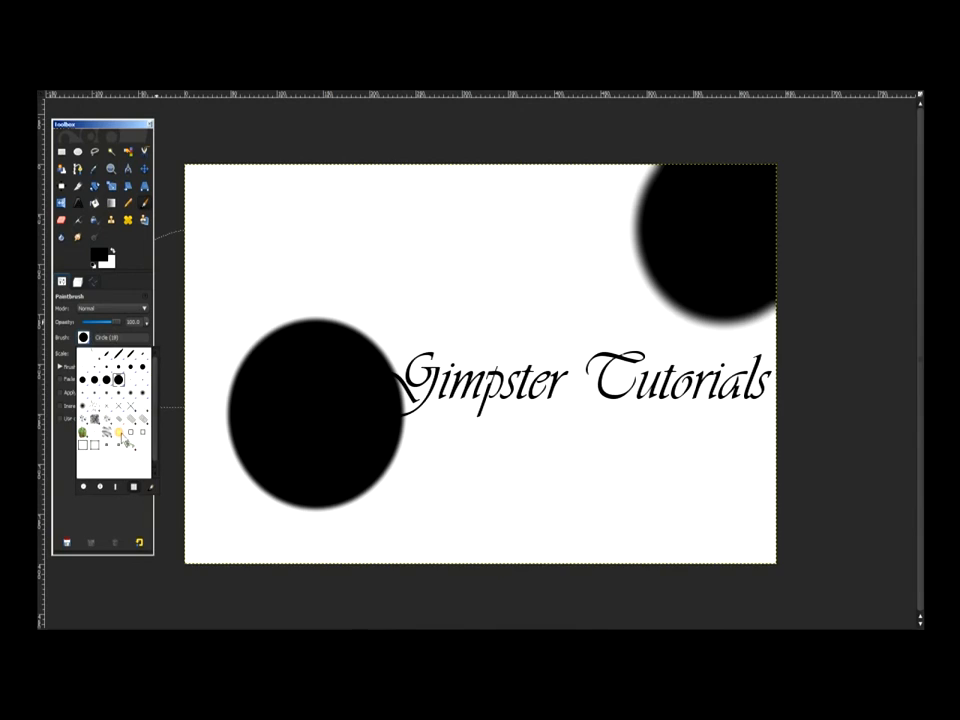
click(119, 435)
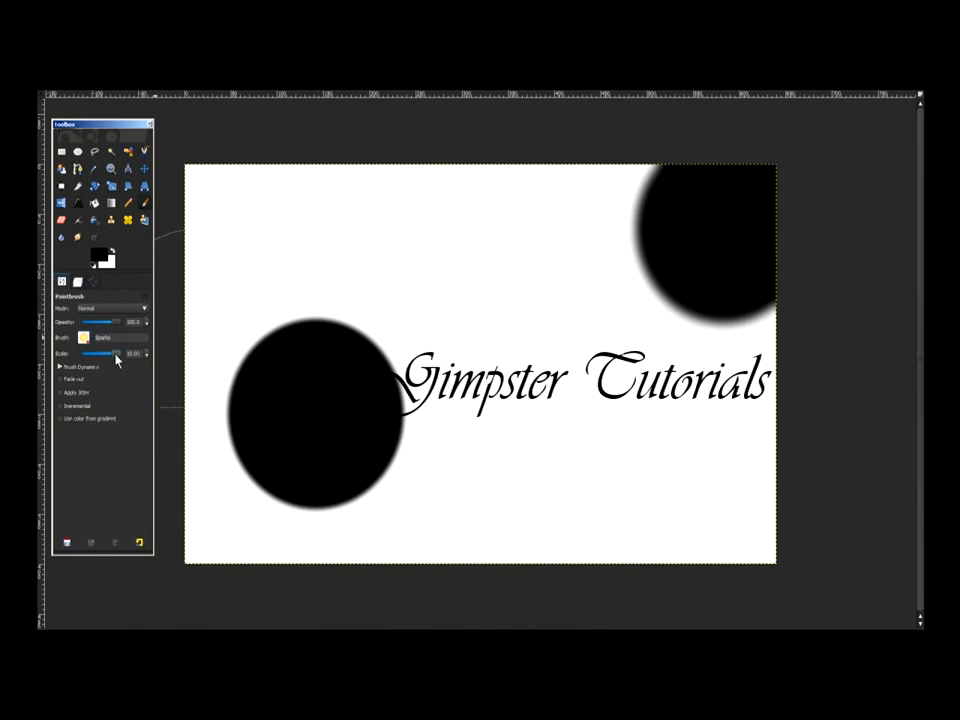
mouse_move(352, 236)
mouse_down()
mouse_move(587, 302)
mouse_move(483, 250)
mouse_move(337, 207)
mouse_move(267, 204)
mouse_move(247, 282)
mouse_move(230, 280)
mouse_move(207, 378)
mouse_move(208, 427)
mouse_move(242, 503)
mouse_move(404, 588)
mouse_move(407, 500)
mouse_move(294, 432)
mouse_move(346, 314)
mouse_move(358, 310)
mouse_move(372, 450)
mouse_move(448, 534)
mouse_move(672, 567)
mouse_move(795, 510)
mouse_move(745, 518)
mouse_move(624, 498)
mouse_move(749, 350)
mouse_move(687, 328)
mouse_move(663, 215)
mouse_move(712, 203)
mouse_move(613, 264)
mouse_up()
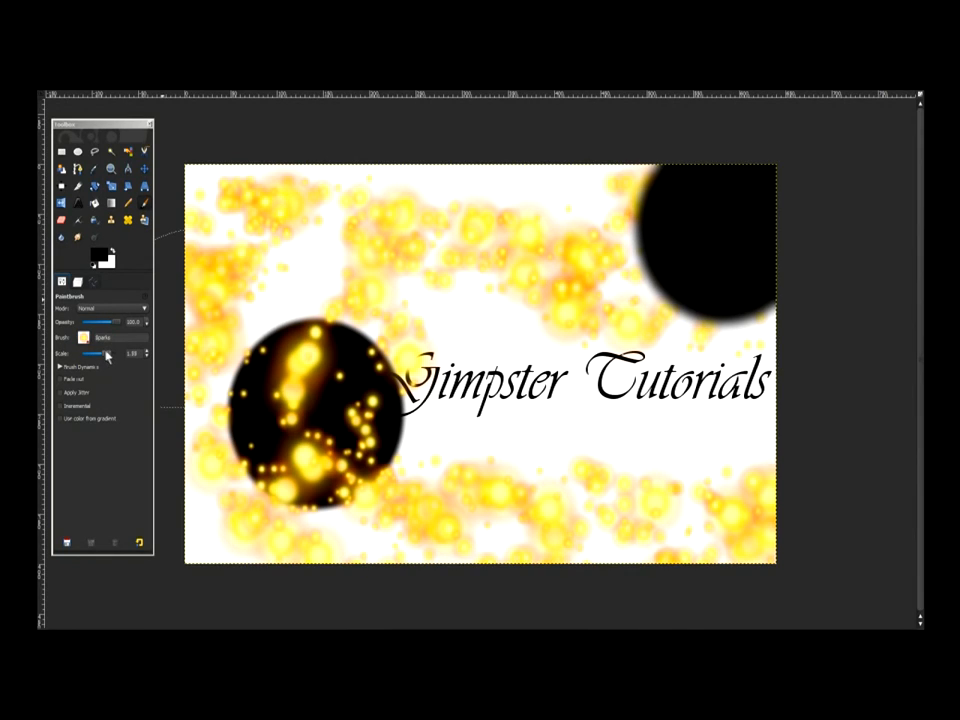
- Apply a Gaussian Blur with 20 px horizontal and vertical radius to New Layer with the painted sparks
click(218, 90)
click(240, 104)
click(165, 291)
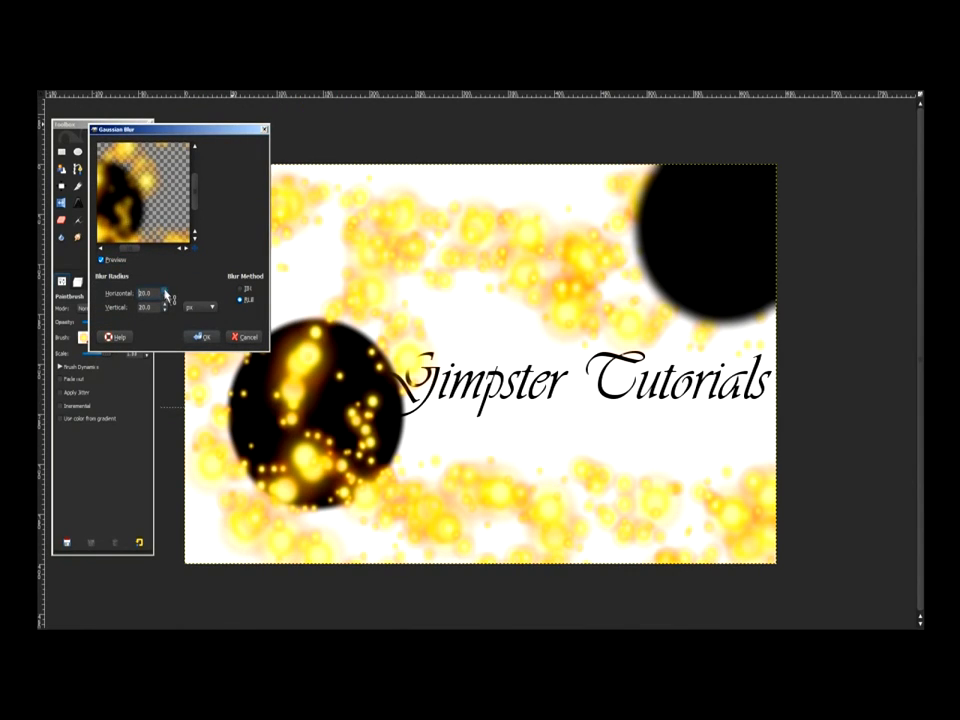
click(199, 336)
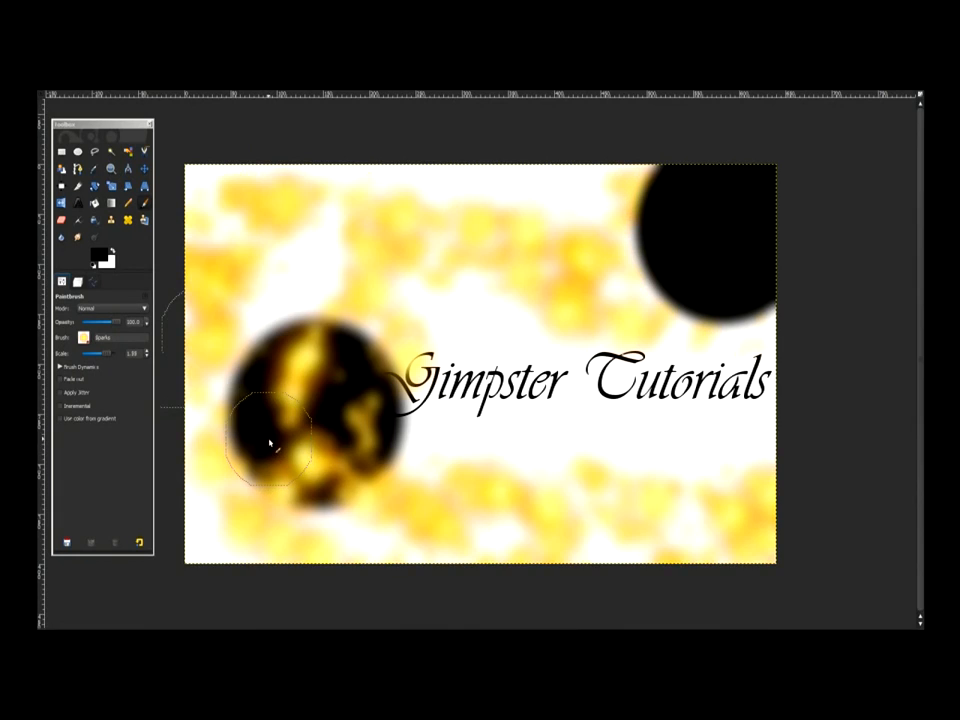